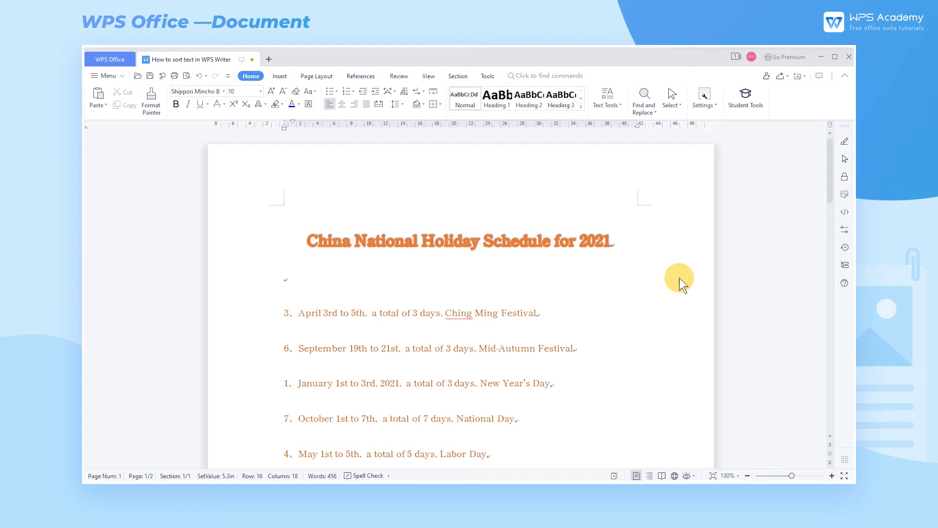
Select the seven holiday list paragraphs
scroll(680, 277, "down", 1)
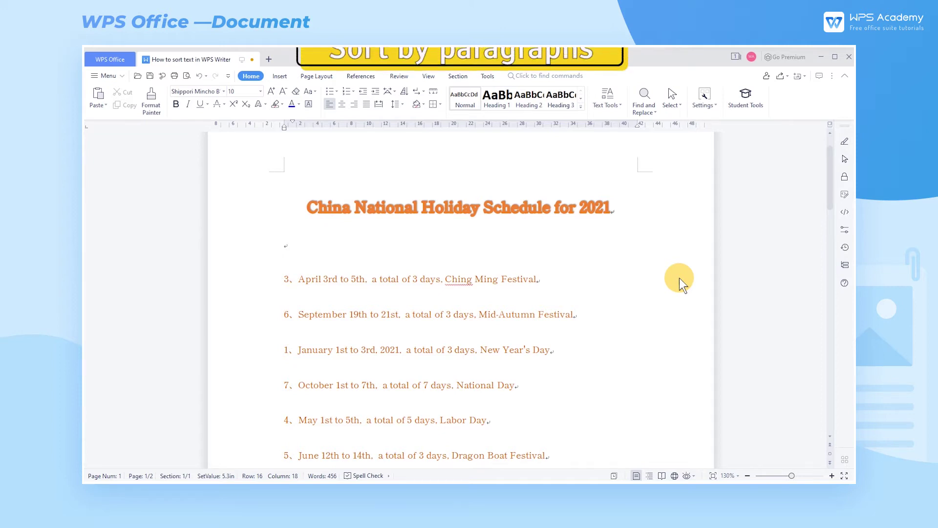
scroll(680, 277, "down", 1)
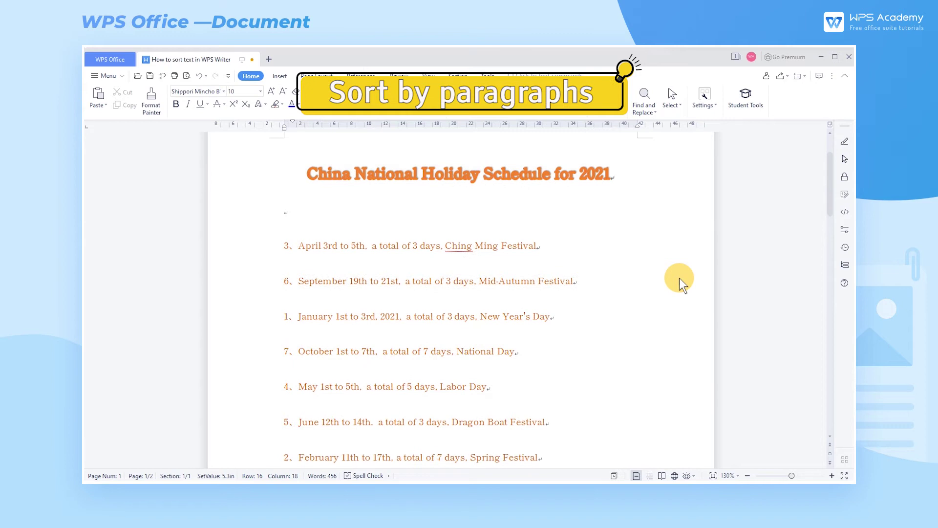
scroll(679, 278, "down", 1)
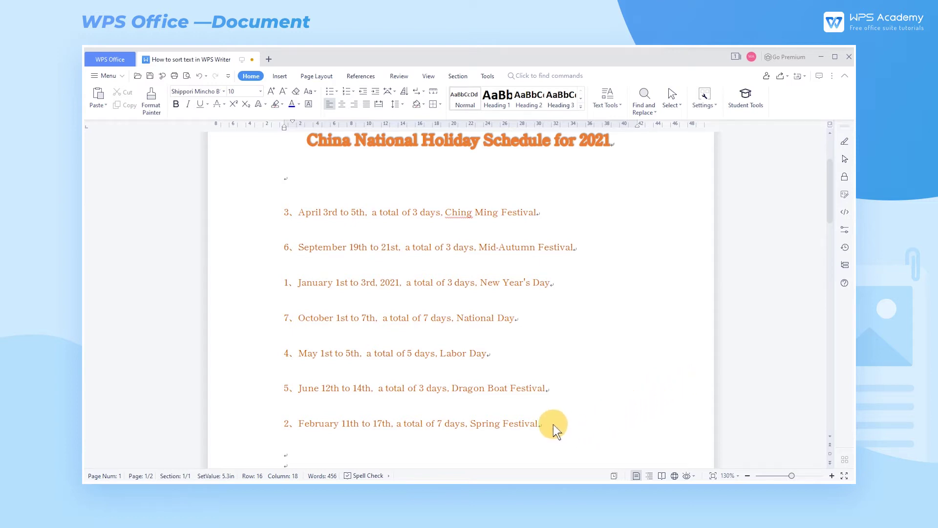
left_click_drag(545, 423, 271, 219)
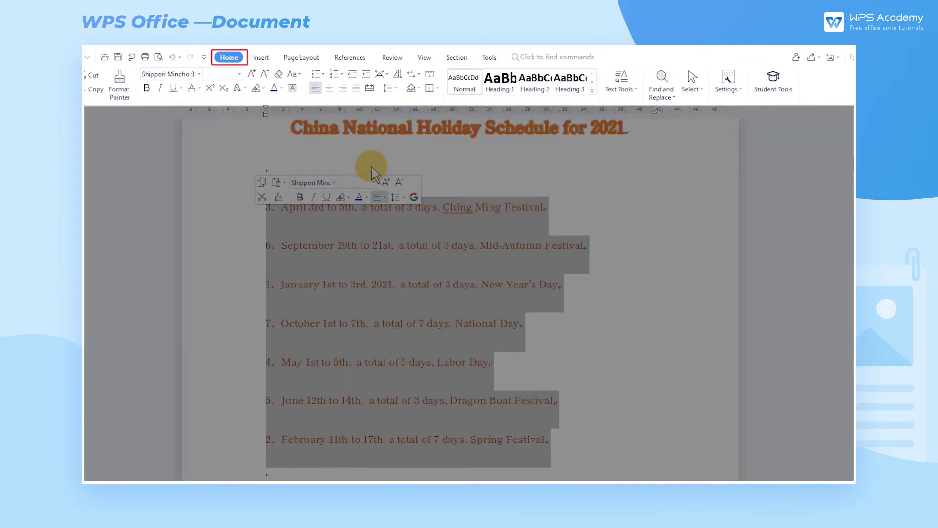
In Sort Text, set Sort by to Paragraphs, type Number, Ascending
left_click(398, 75)
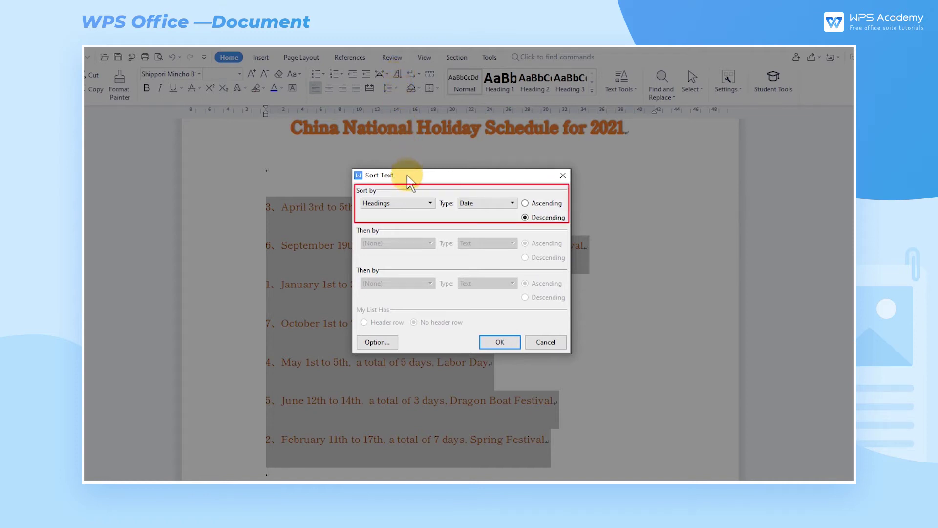
left_click(403, 203)
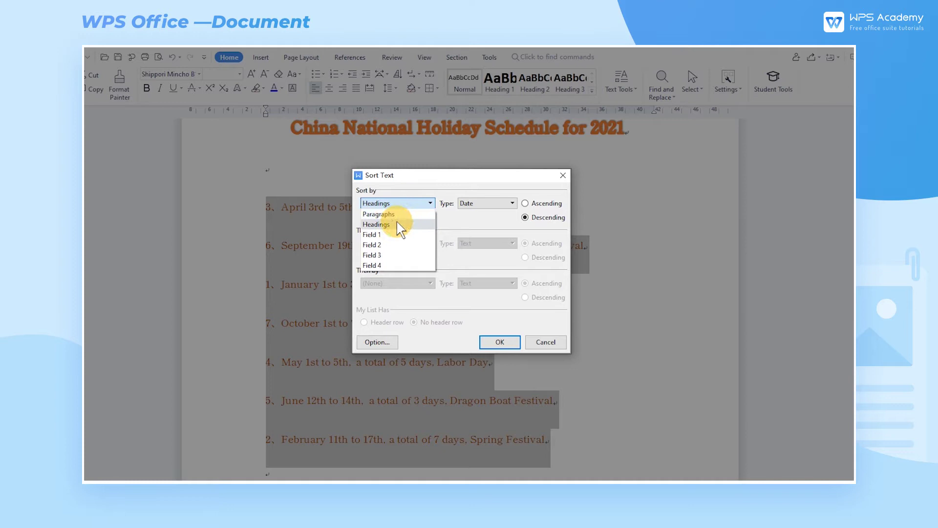
left_click(398, 214)
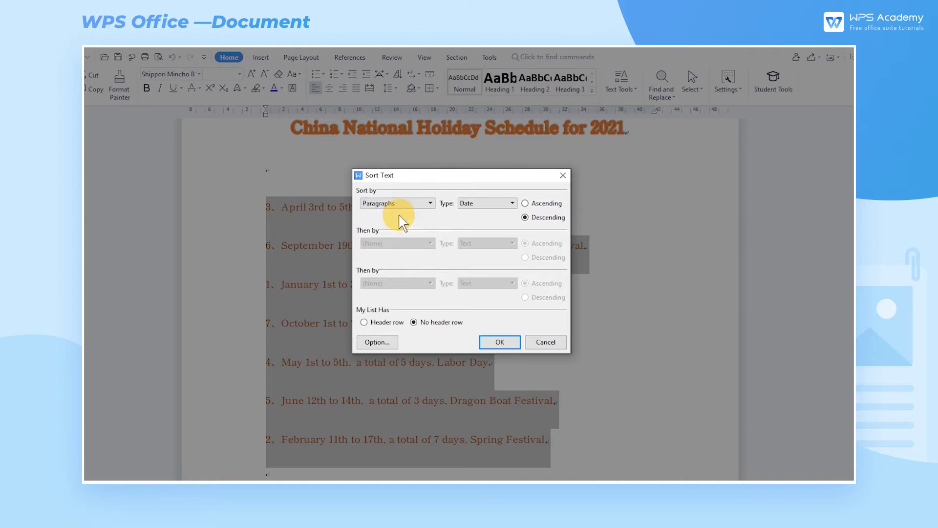
left_click(480, 205)
left_click(477, 225)
left_click(541, 205)
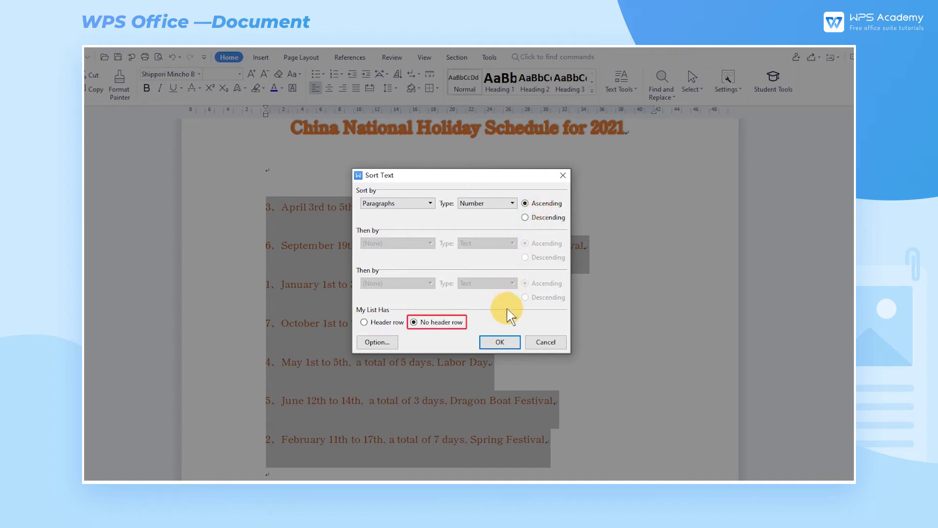
Apply the numeric sort so the holiday list runs 1 to 7, then cancel the reopened Sort Text dialog
left_click(501, 337)
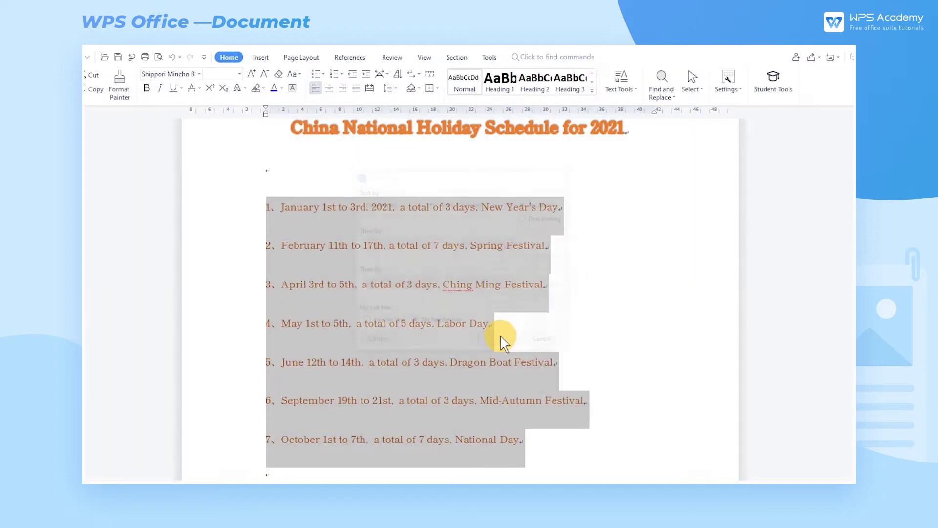
left_click(517, 342)
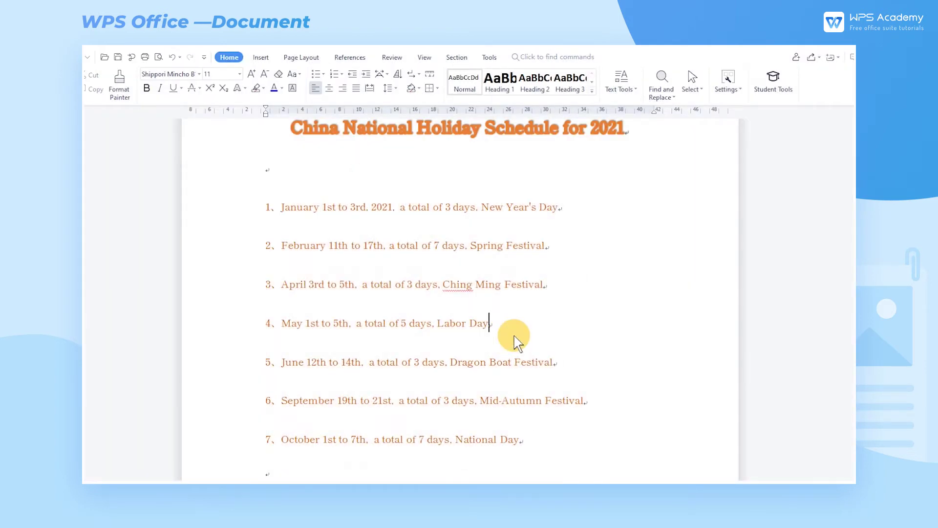
left_click(399, 75)
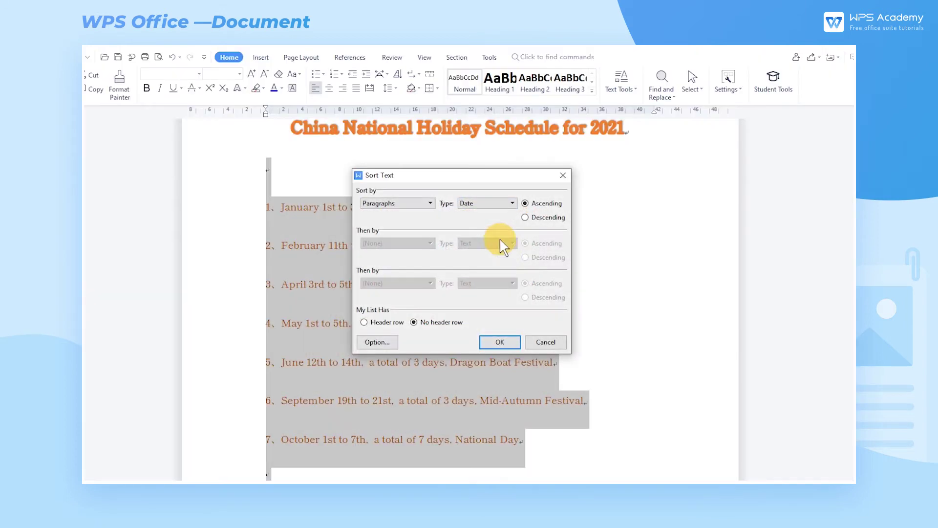
left_click(540, 341)
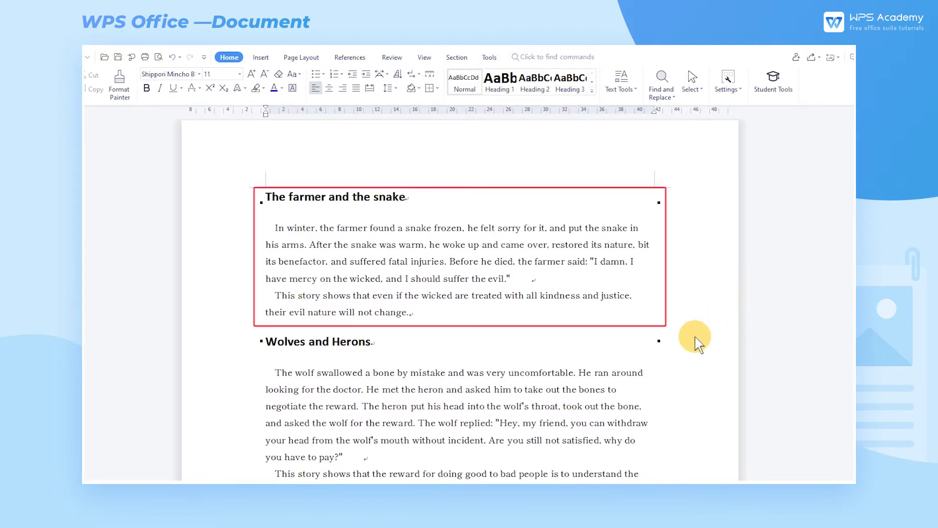
scroll(695, 336, "down", 1)
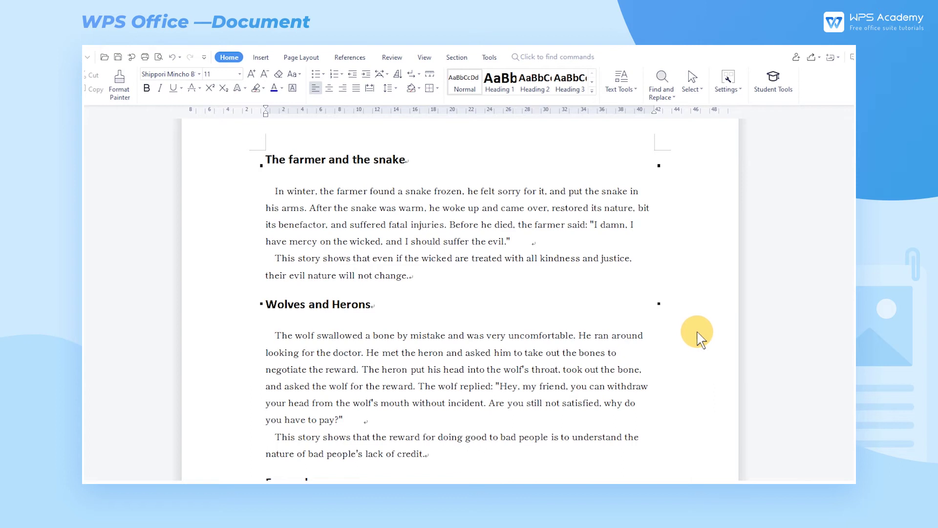
scroll(699, 339, "down", 8)
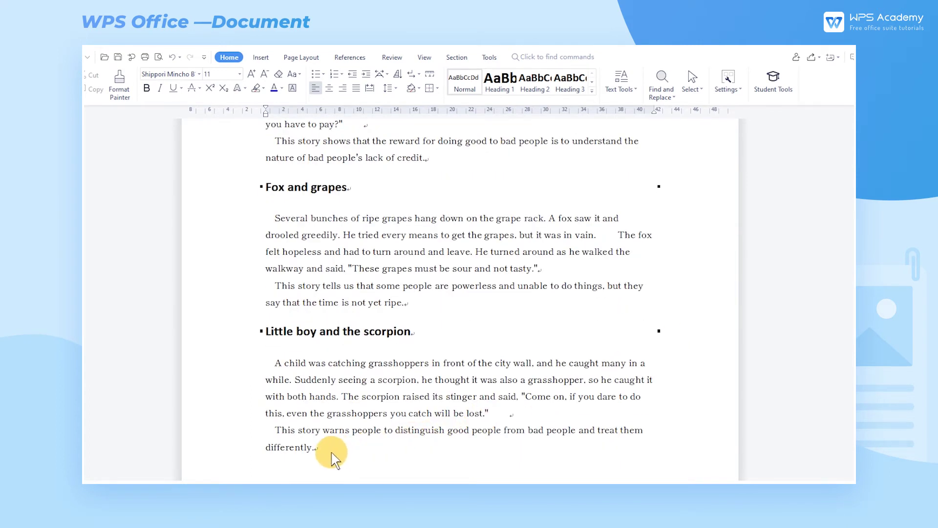
Sort all four fables by Headings, type Text, Ascending
left_click_drag(326, 448, 251, 205)
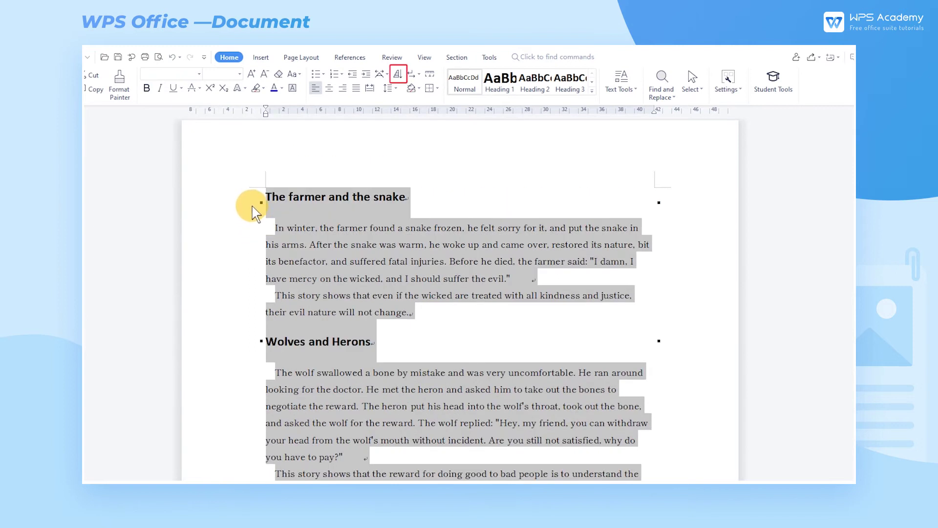
left_click(399, 74)
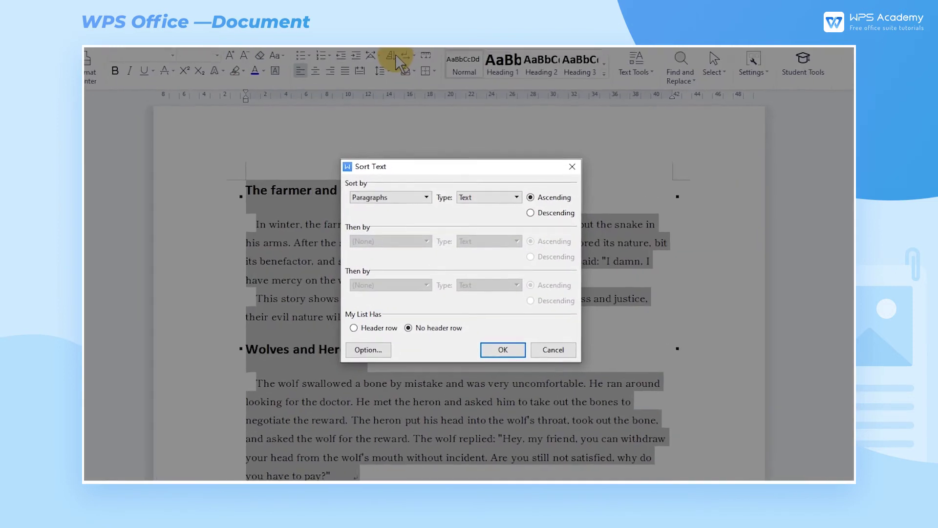
left_click(408, 189)
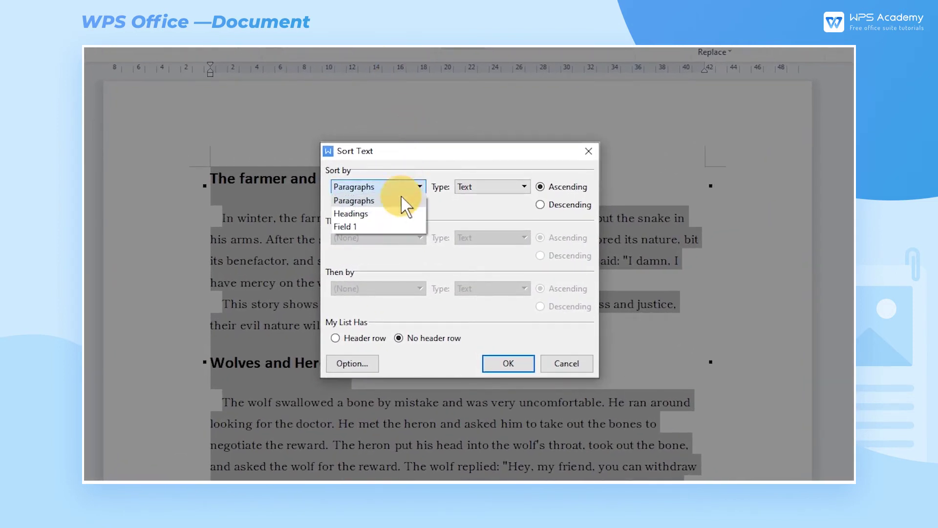
left_click(401, 215)
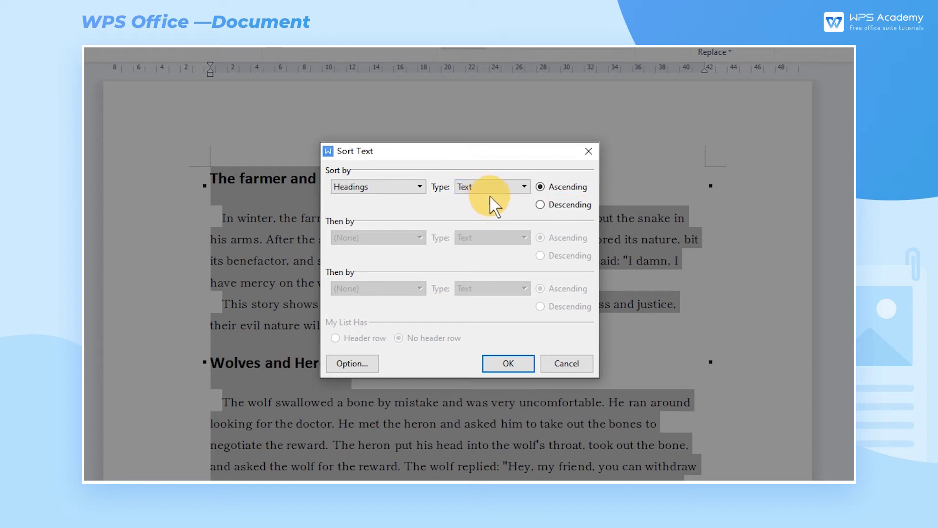
left_click(503, 366)
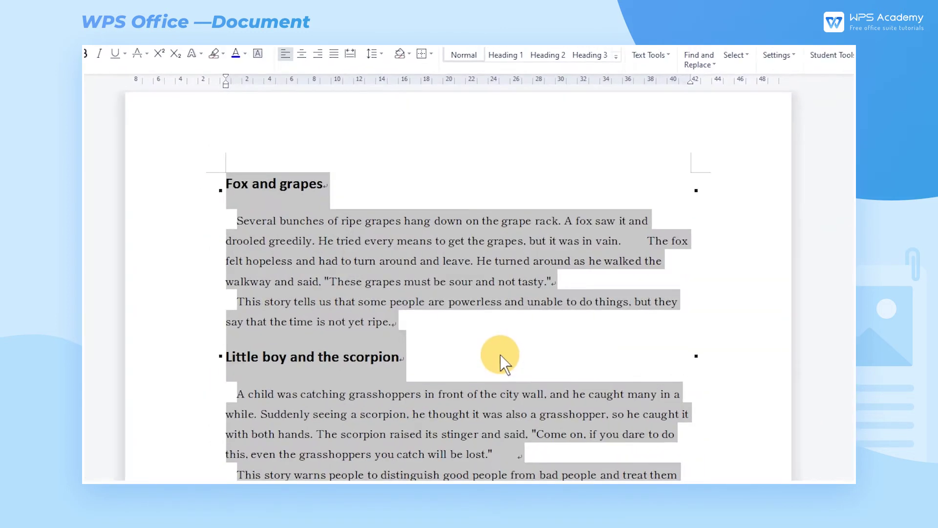
Deselect and scroll through to check Fox and grapes is first and Wolves and Herons last
left_click(494, 342)
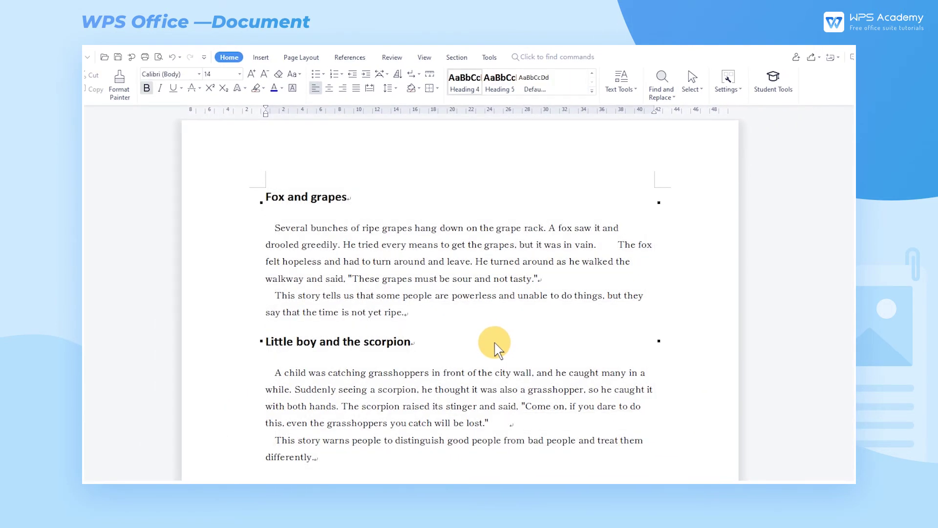
scroll(495, 342, "down", 1)
scroll(494, 342, "down", 5)
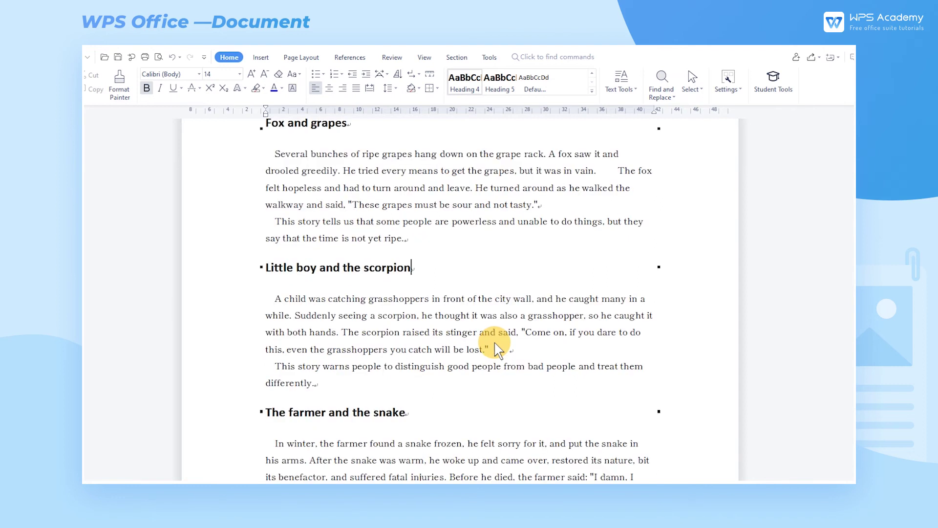
scroll(495, 344, "down", 5)
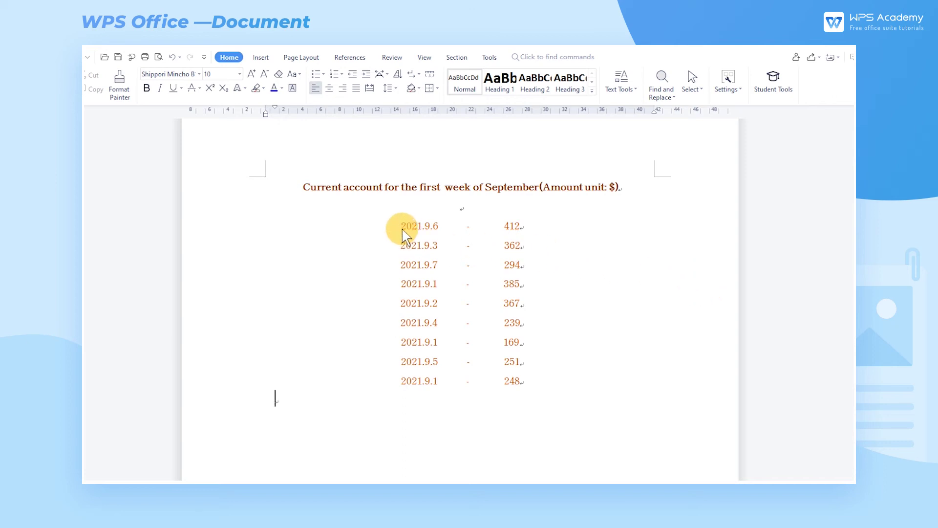
Select the nine account rows and set the first sort key to Field 1, type Date, ascending
left_click_drag(396, 229, 539, 382)
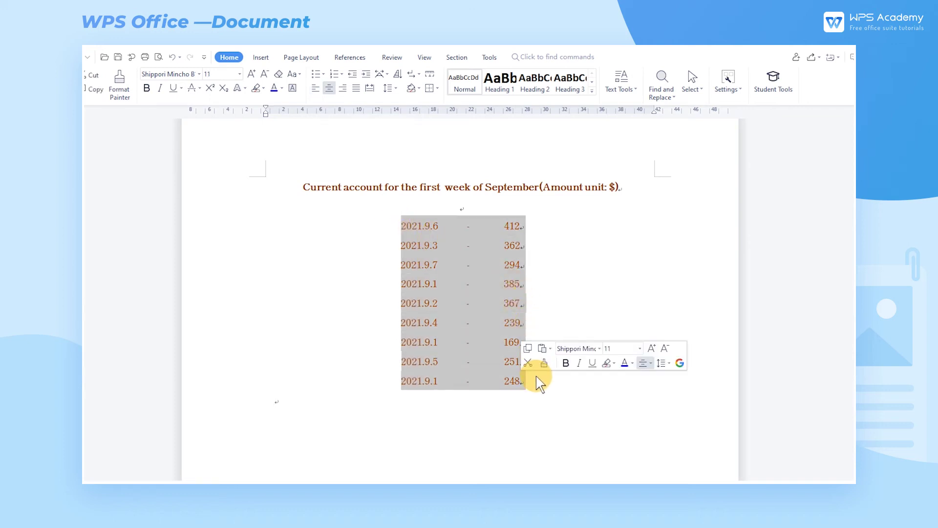
left_click(411, 89)
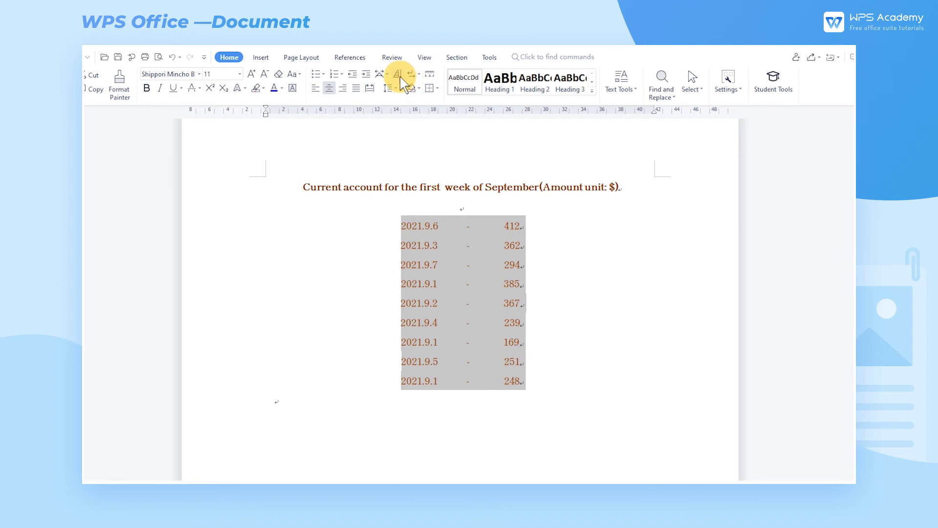
left_click(388, 187)
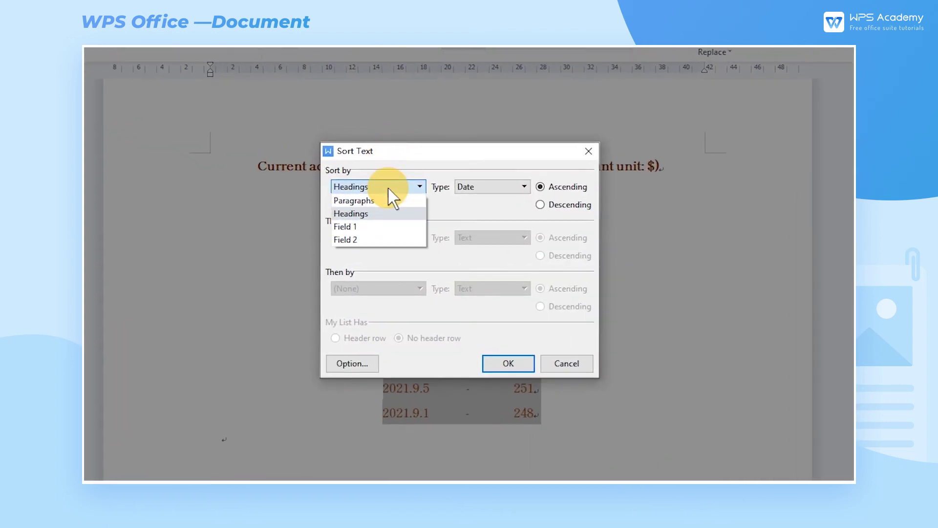
left_click(371, 226)
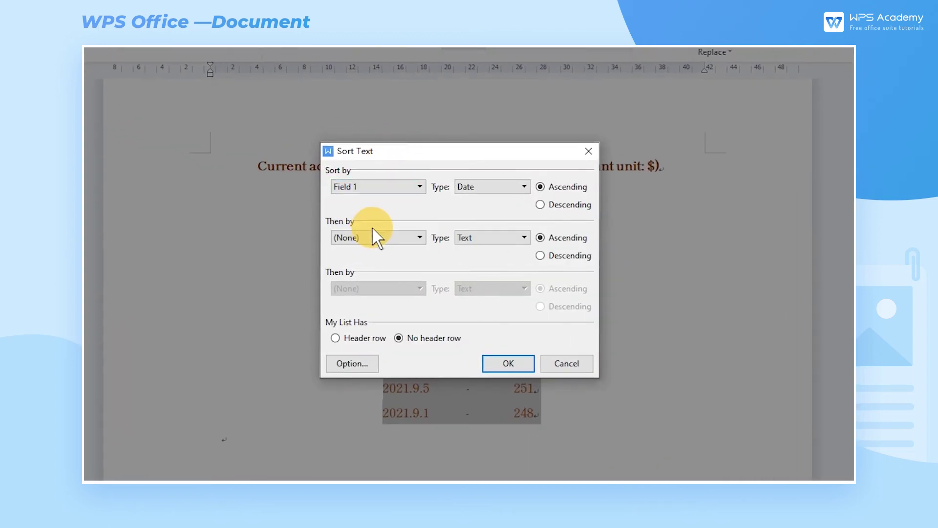
left_click(494, 189)
left_click(494, 189)
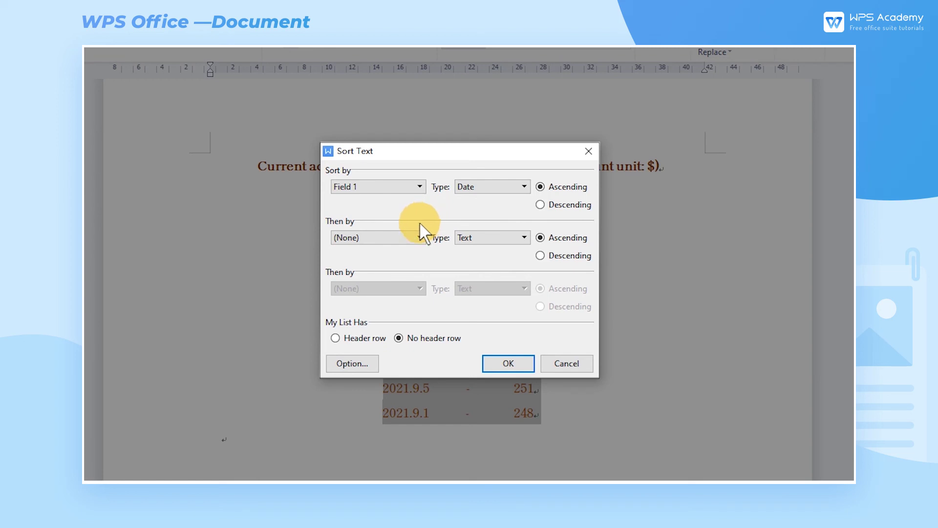
Add Field 2, Number, Descending as the secondary key and apply the sort
left_click(412, 238)
left_click(395, 274)
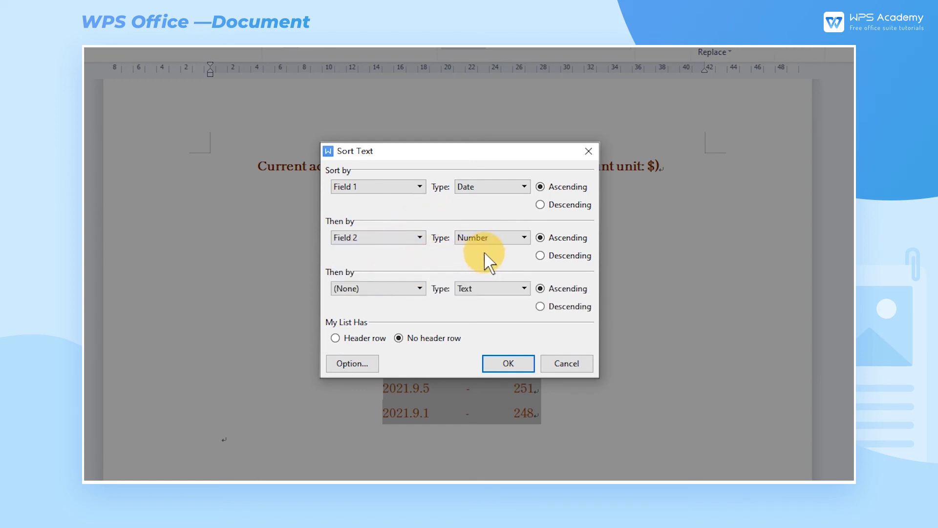
left_click(549, 256)
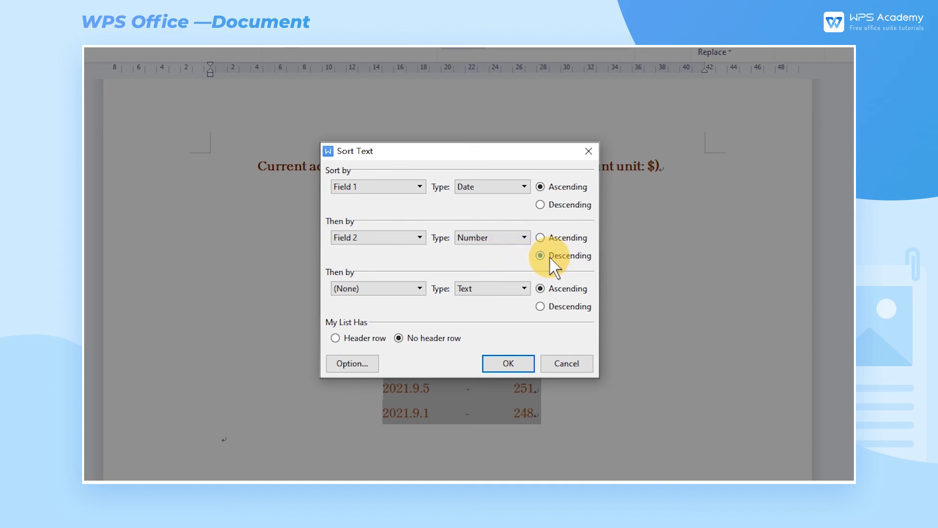
left_click(511, 362)
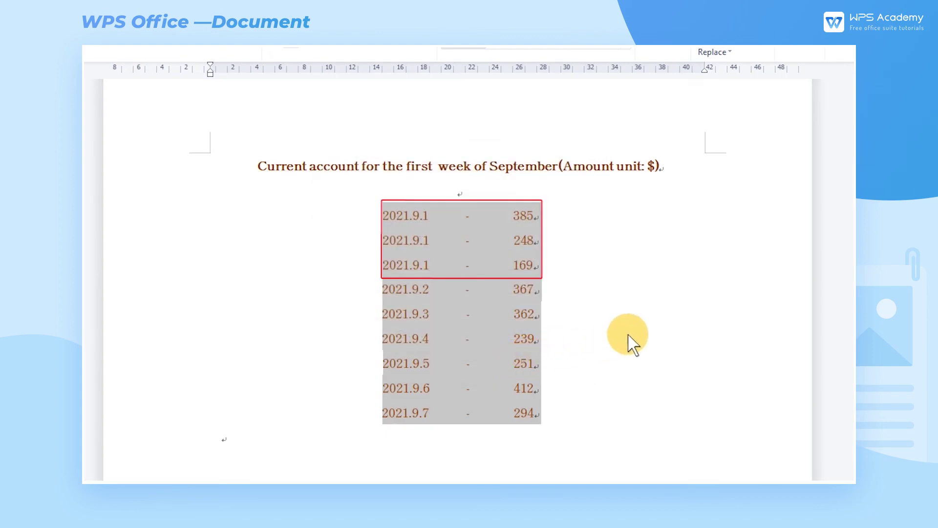
Deselect the rows to confirm the 2021.9.1 amounts read 385, 248, 169
left_click(595, 364)
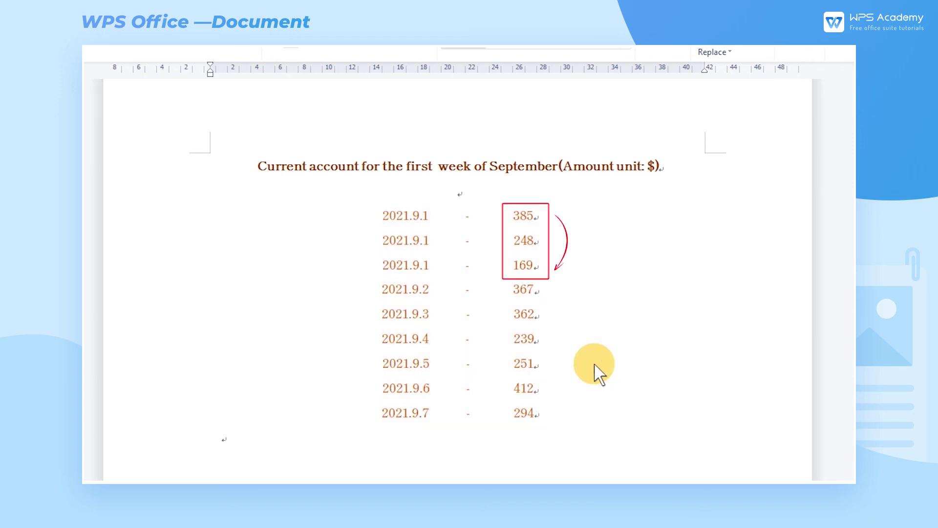